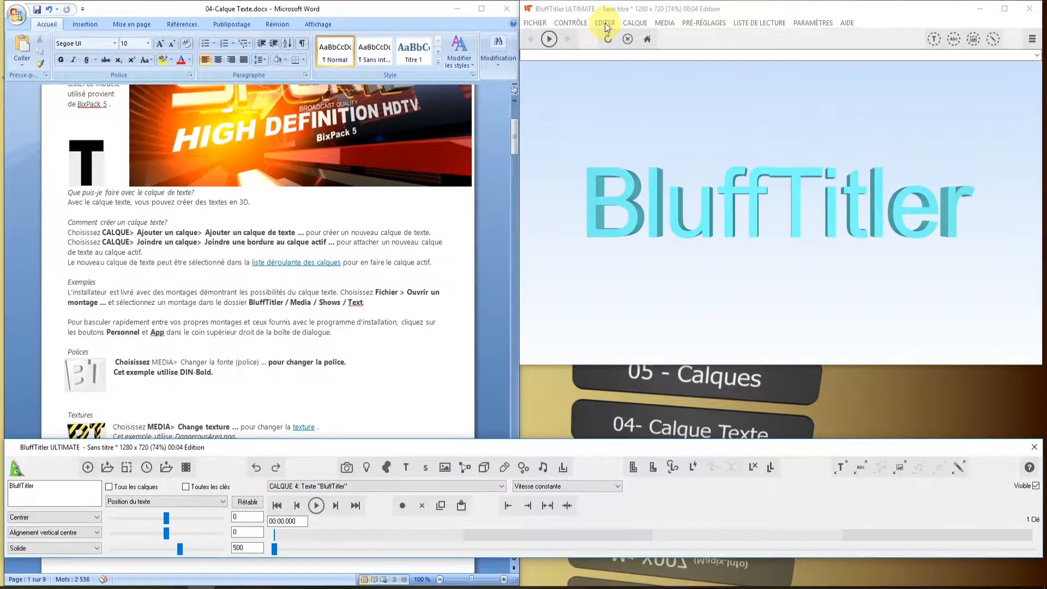
- Try attaching a border to the active BluffTitler text layer using the InsideBorderStraightGold preset
left_click(637, 23)
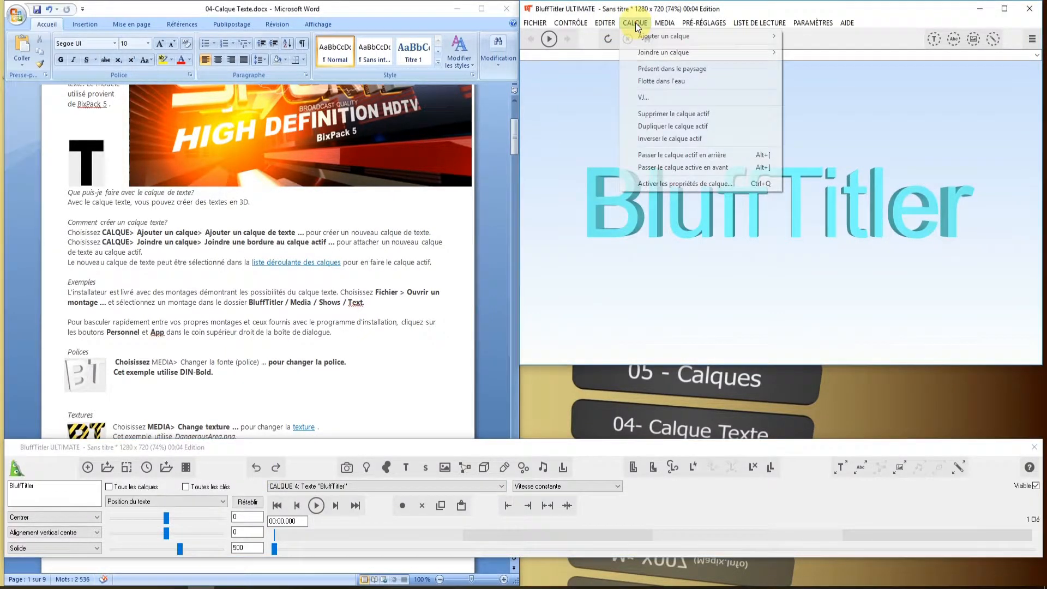
mouse_move(662, 55)
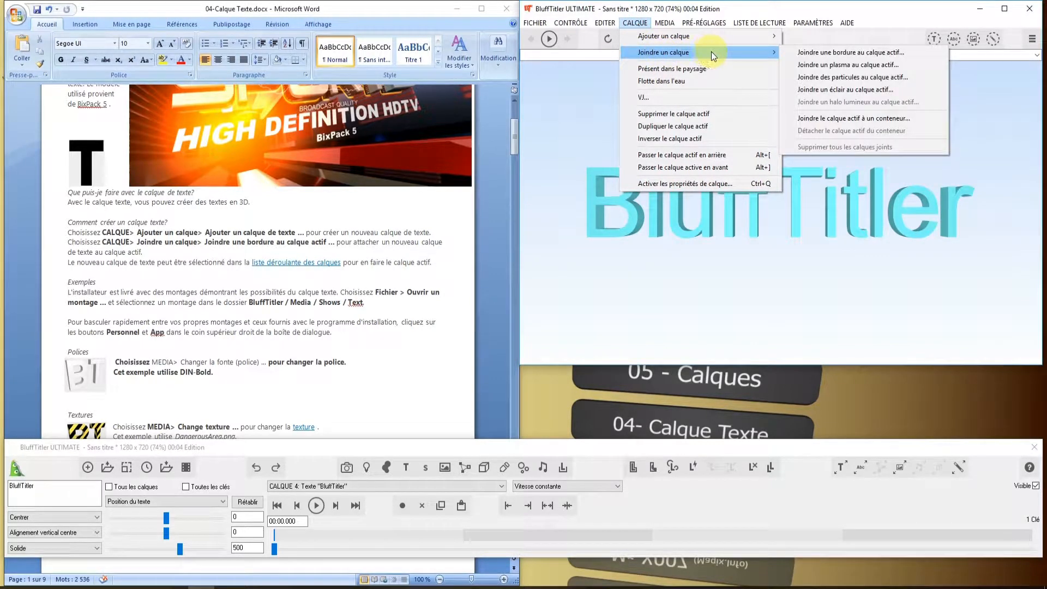
left_click(870, 52)
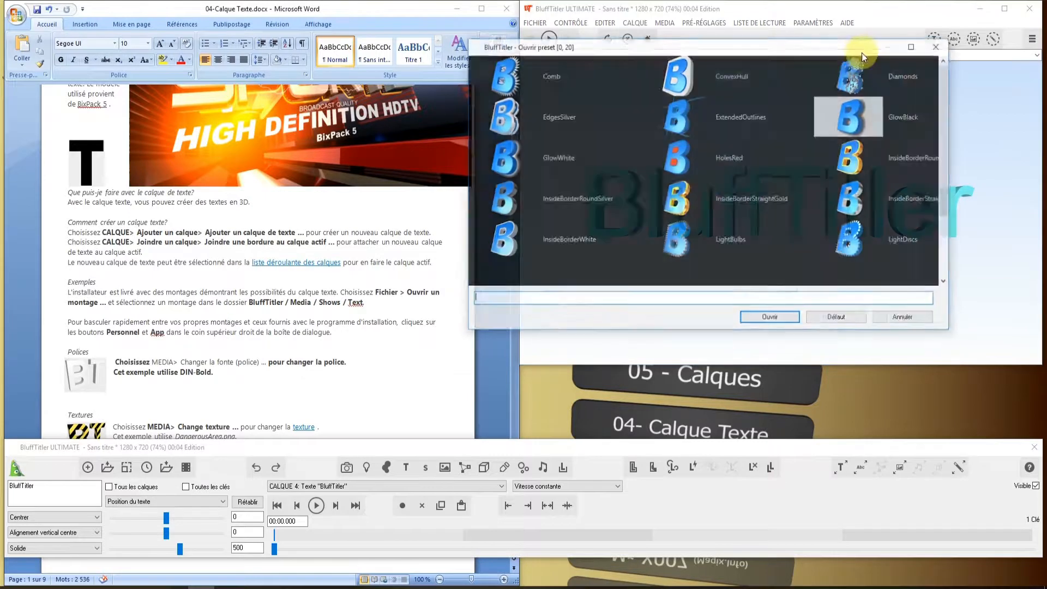
left_click(680, 206)
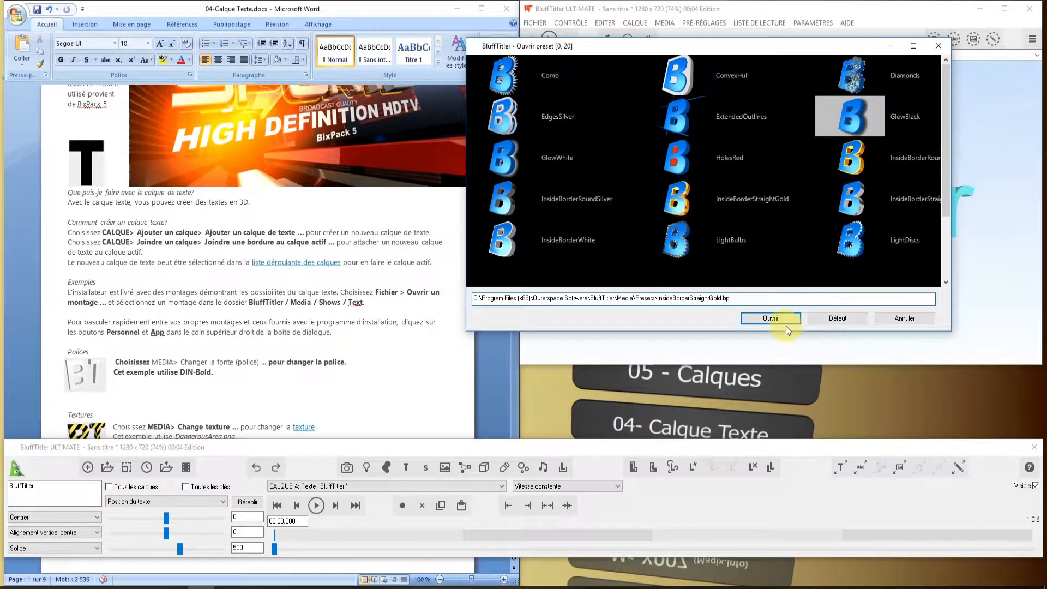
left_click(770, 318)
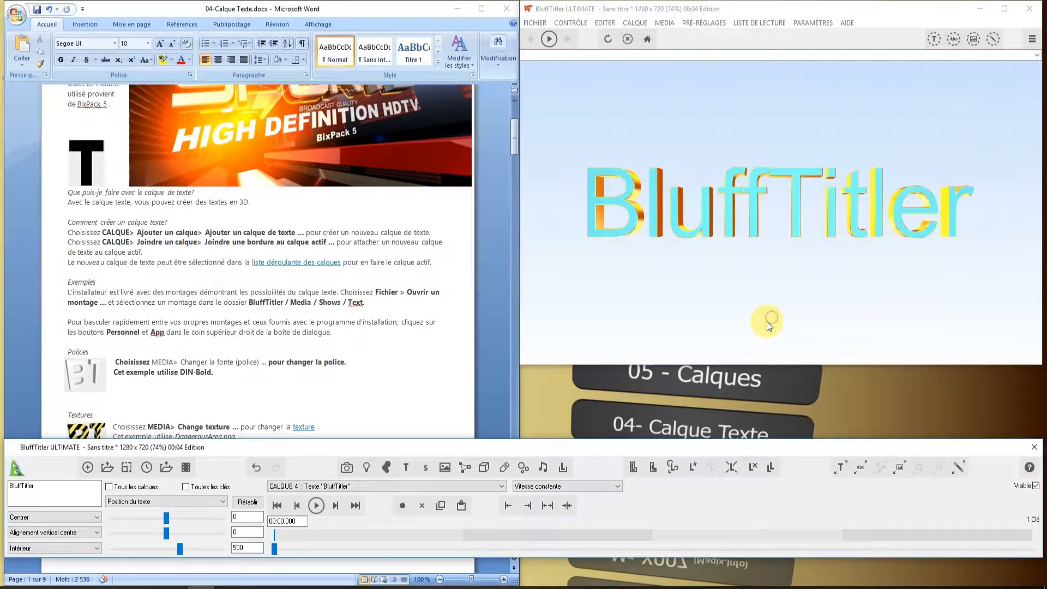
- Check the list of layers and undo the attached gold border
left_click(501, 486)
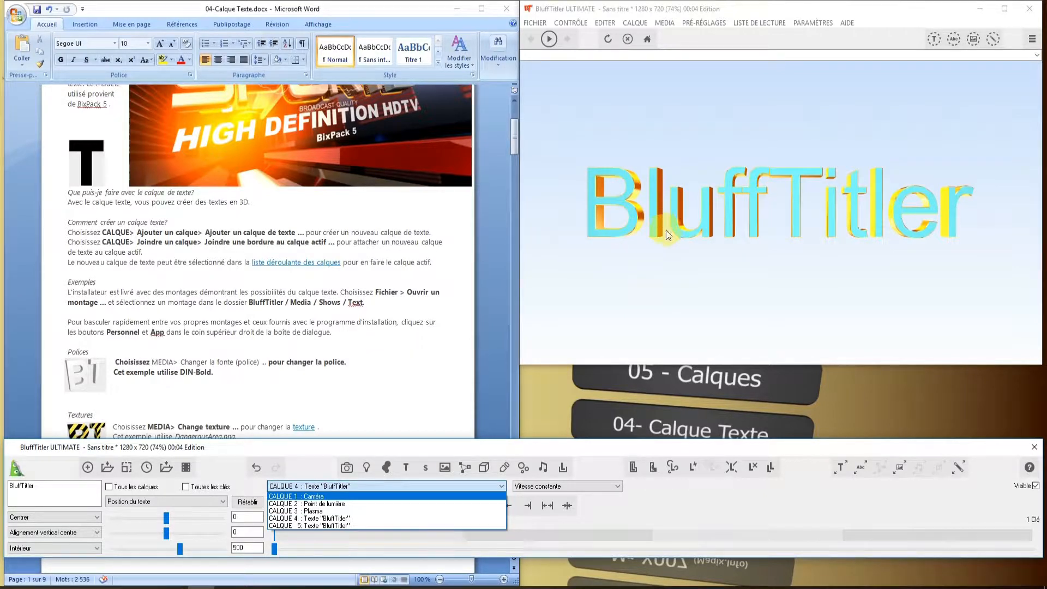
left_click(255, 468)
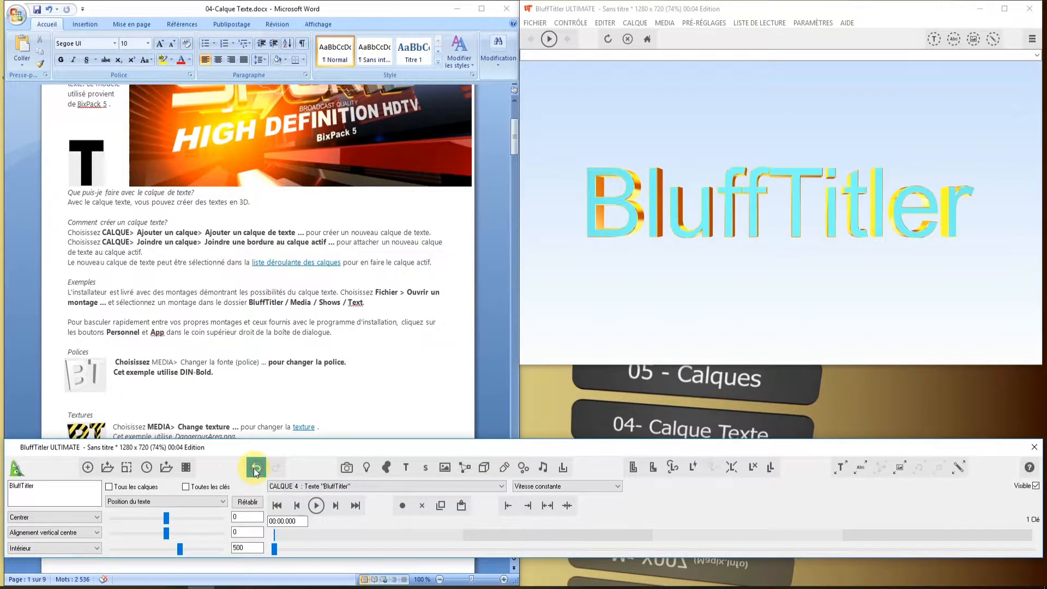
left_click(254, 468)
- Try the Bradley Hand ITC font on the BluffTitler text layer and undo the font change
scroll(221, 245, "down", 5)
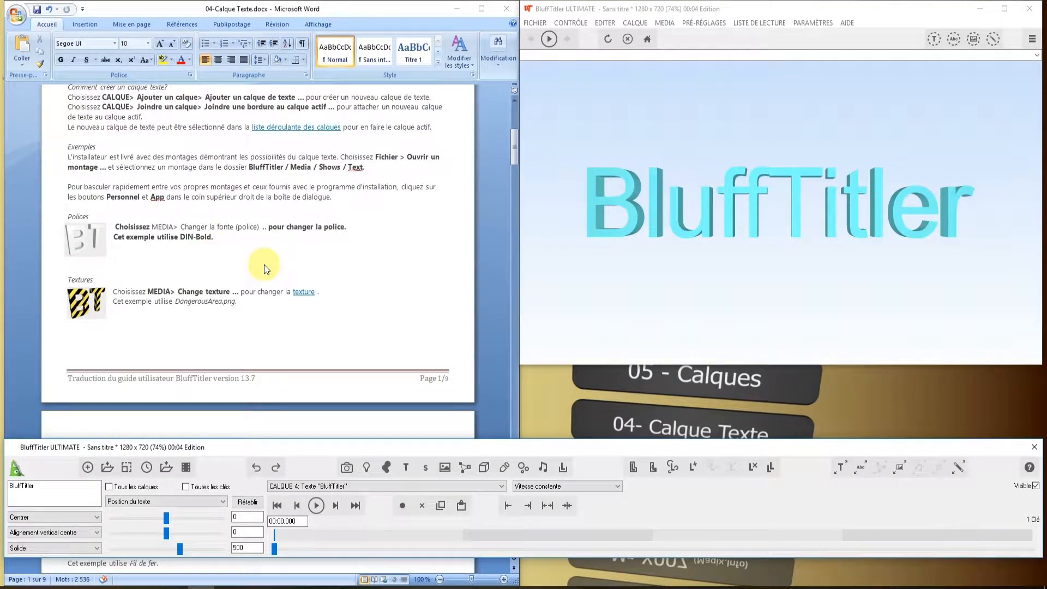
left_click(660, 24)
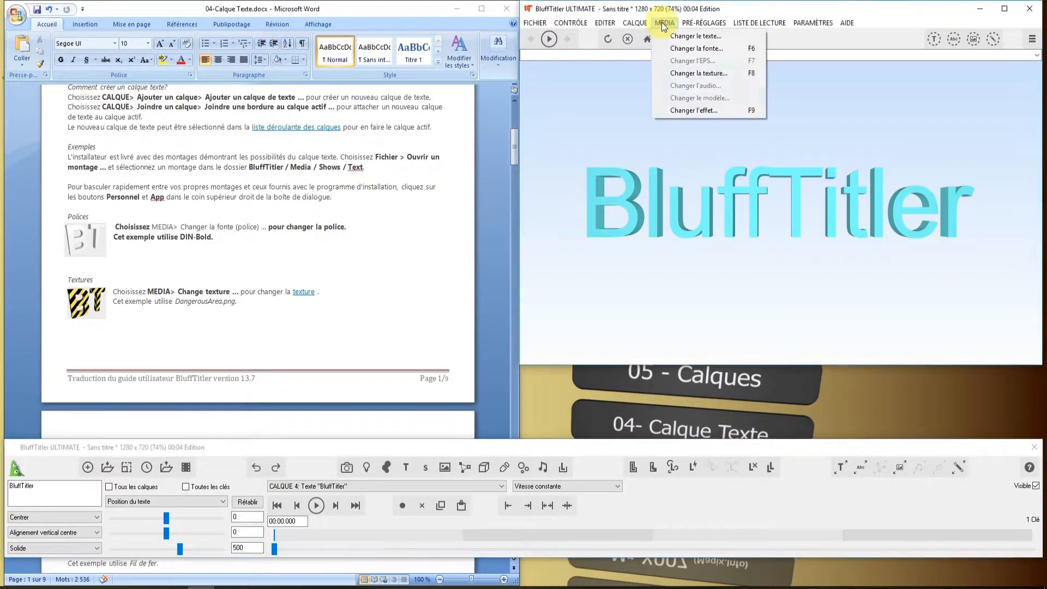
left_click(701, 48)
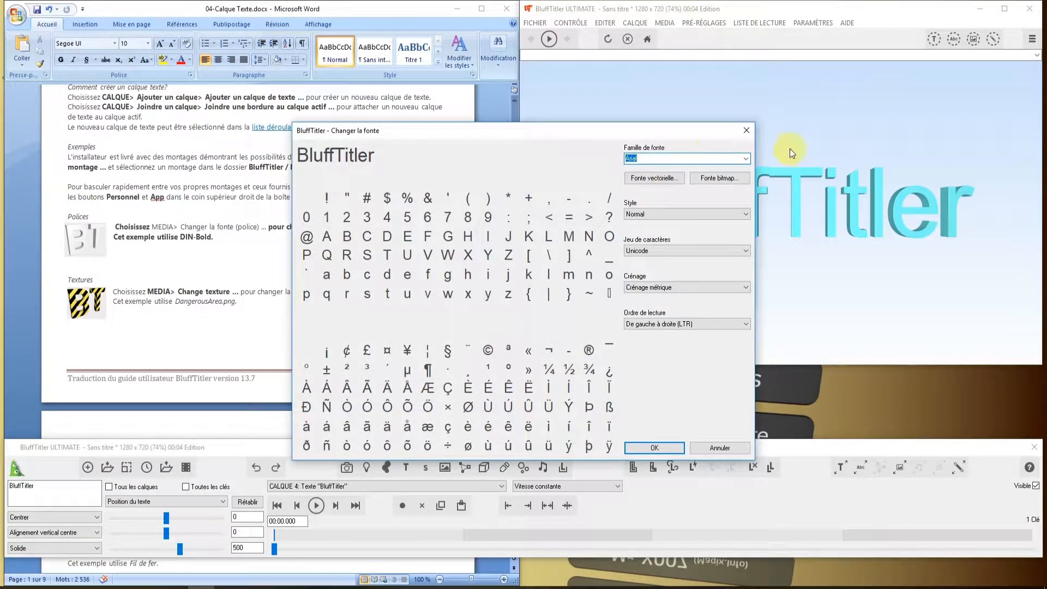
left_click(745, 159)
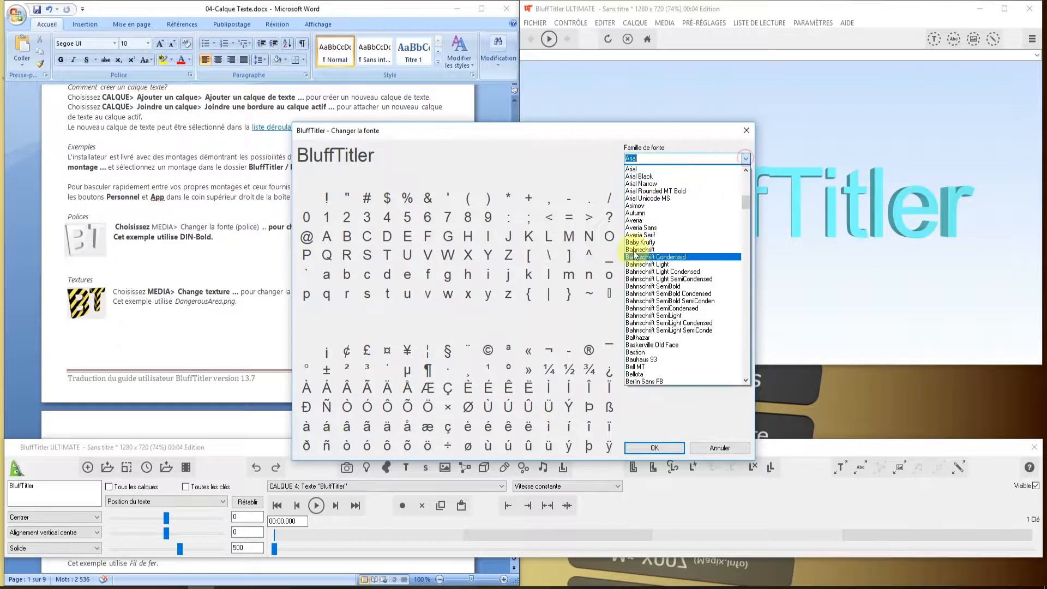
scroll(652, 261, "down", 2)
scroll(652, 262, "down", 12)
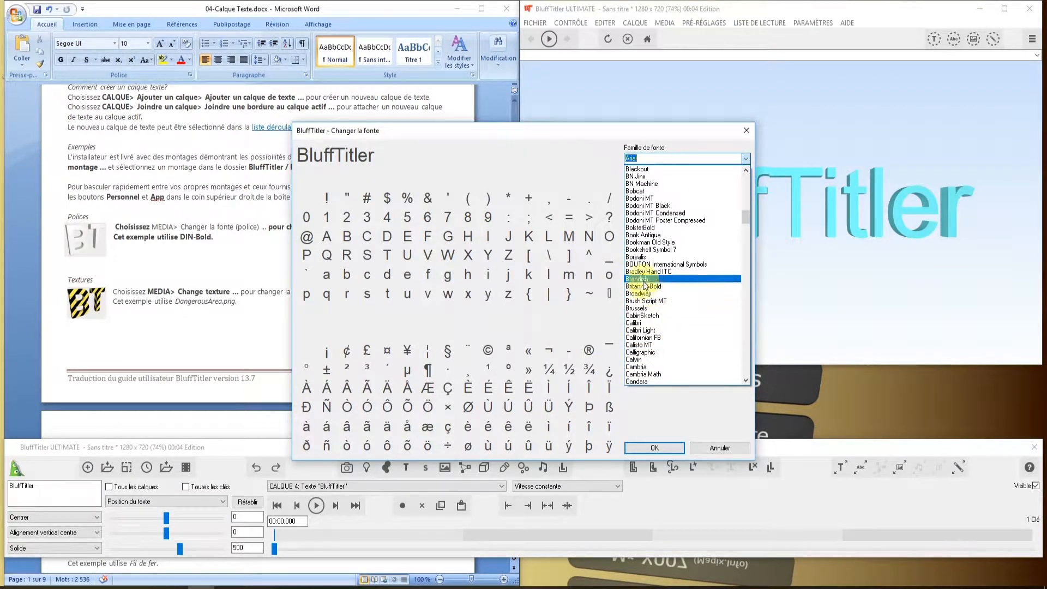
left_click(647, 272)
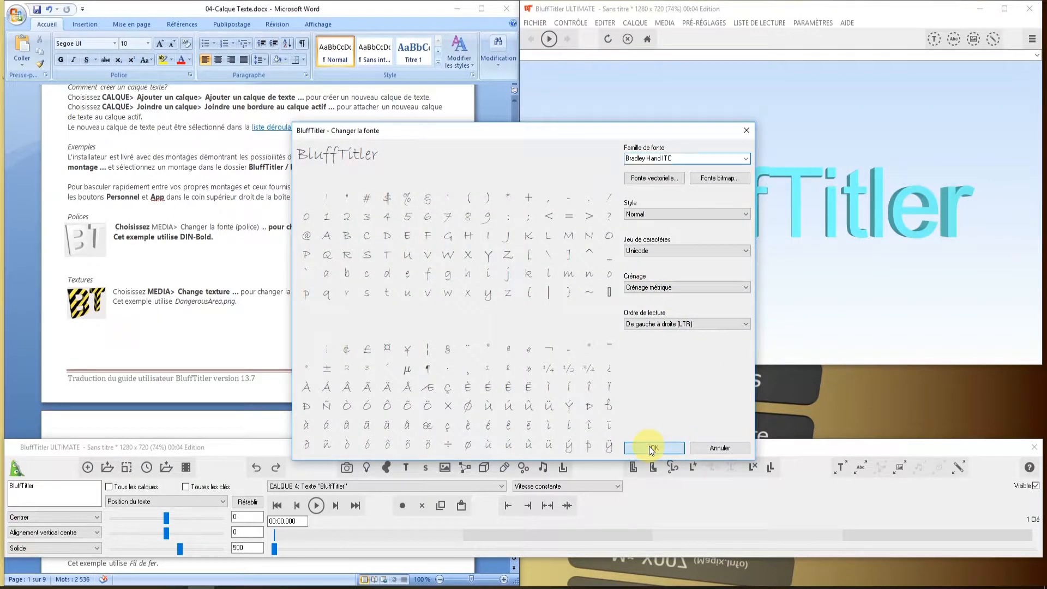
left_click(650, 447)
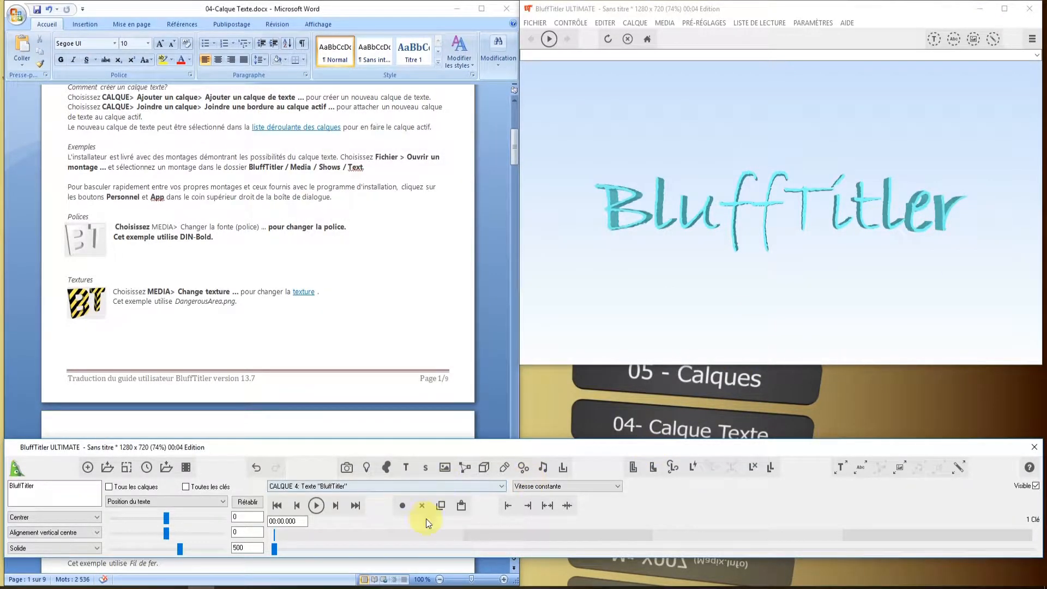
left_click(254, 468)
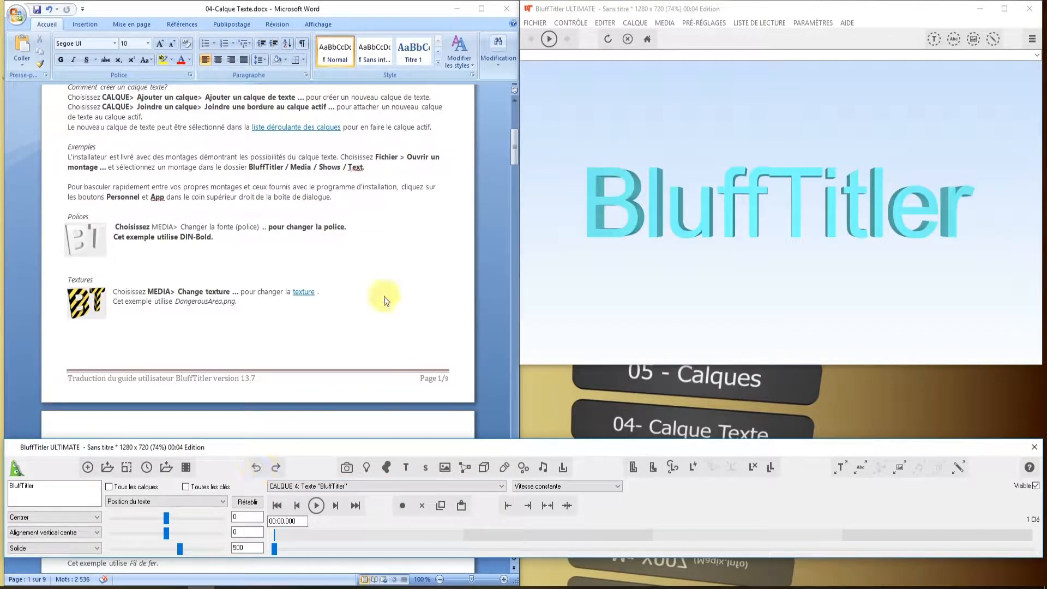
- Look at the settings for changing all fonts at once and leave them without changes
left_click(952, 39)
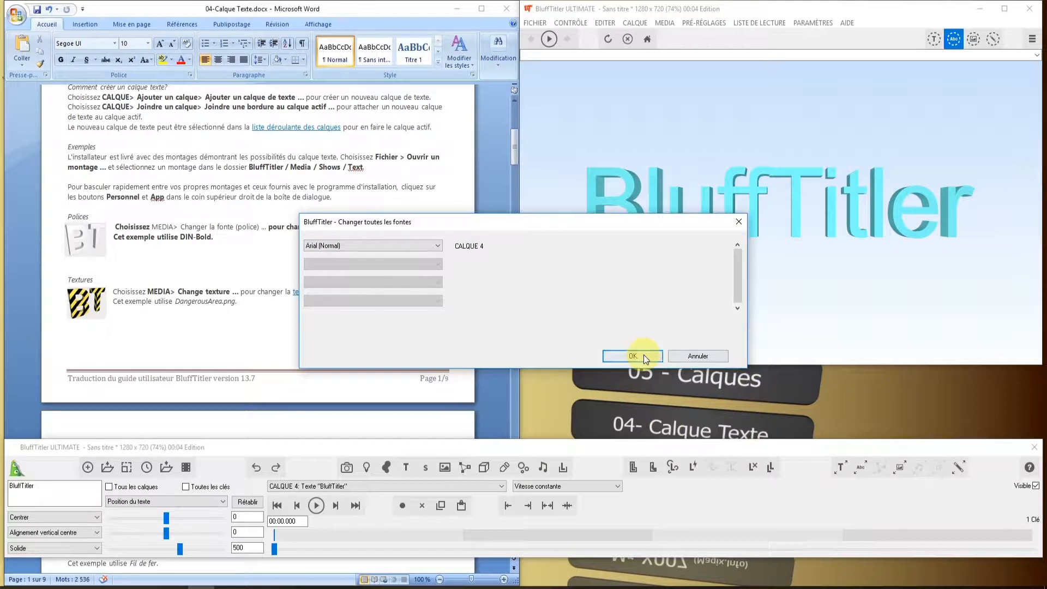
left_click(695, 356)
scroll(354, 271, "down", 2)
scroll(354, 270, "down", 1)
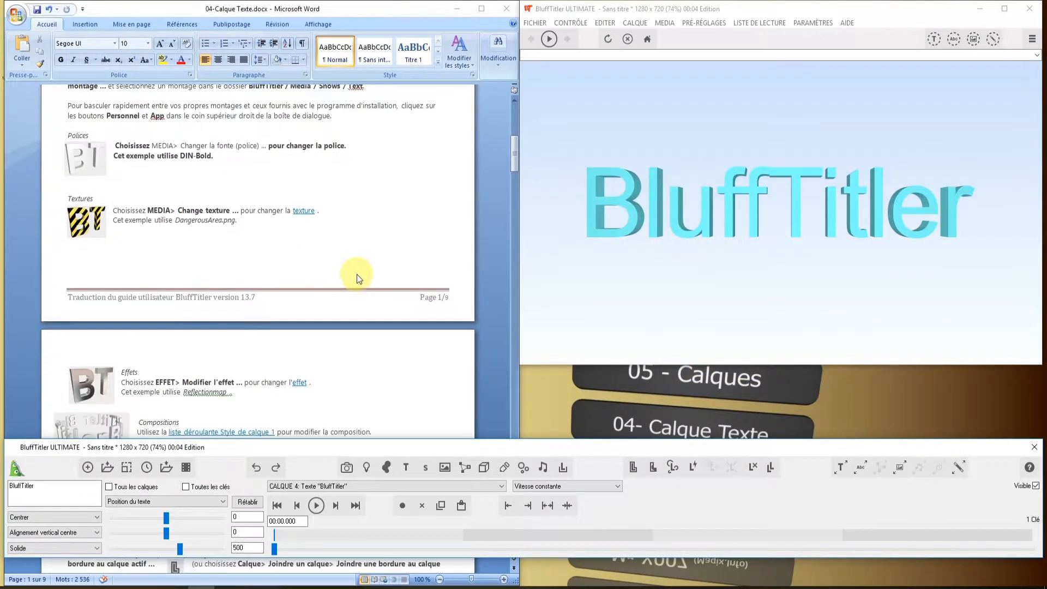
- Try DangerousArea.png as Texture 1 on the cyan BluffTitler text layer
left_click(500, 486)
left_click(497, 486)
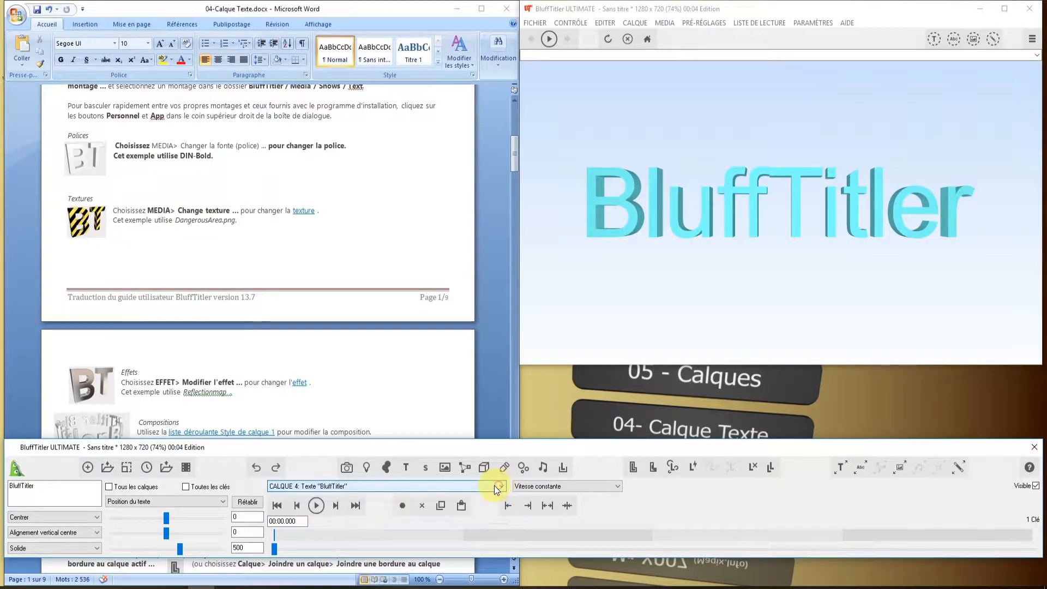
left_click(900, 467)
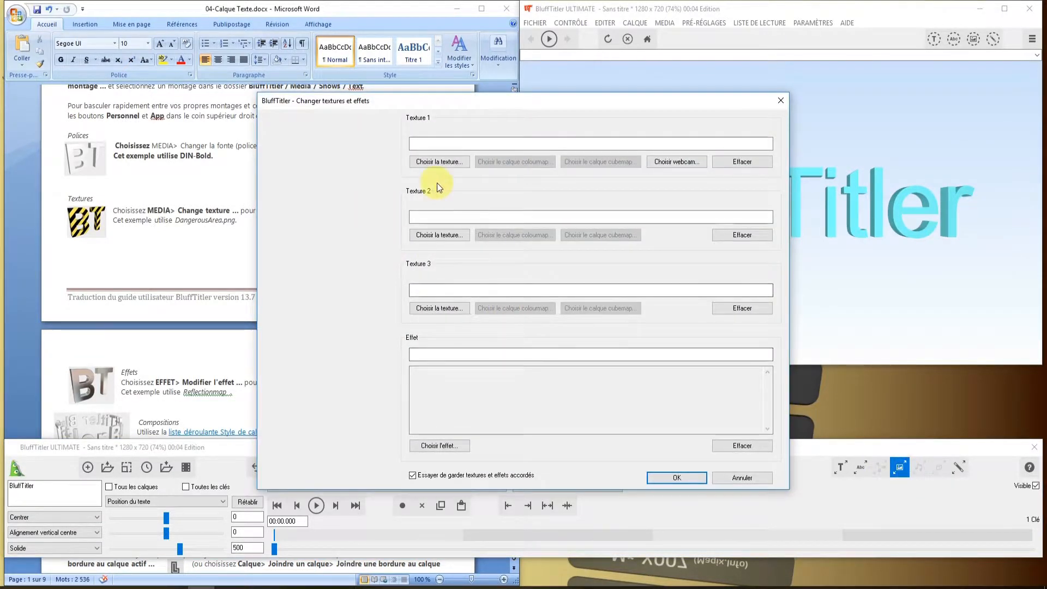
left_click(441, 162)
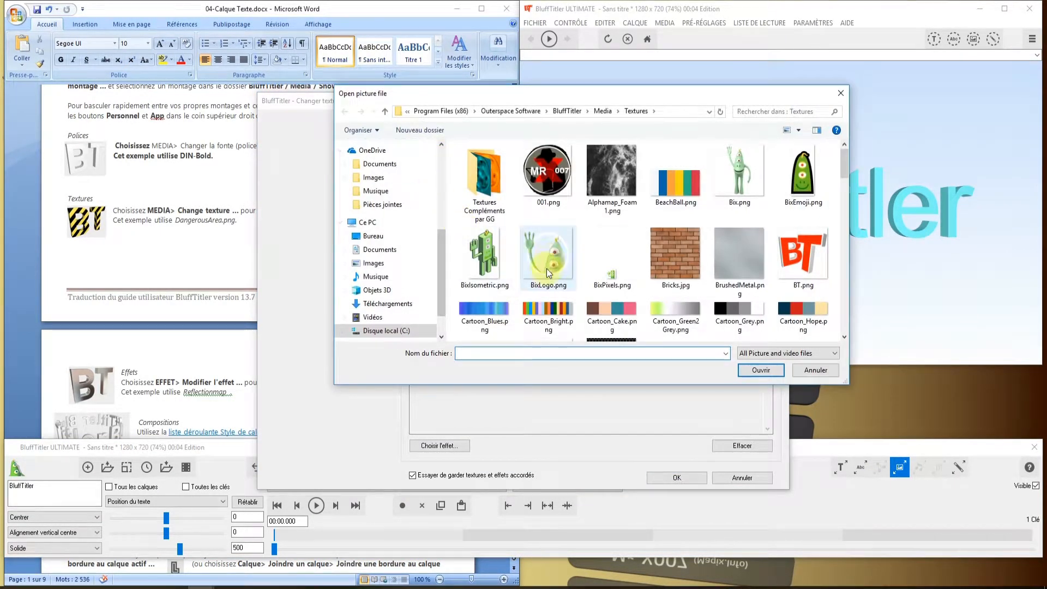
scroll(611, 242, "down", 3)
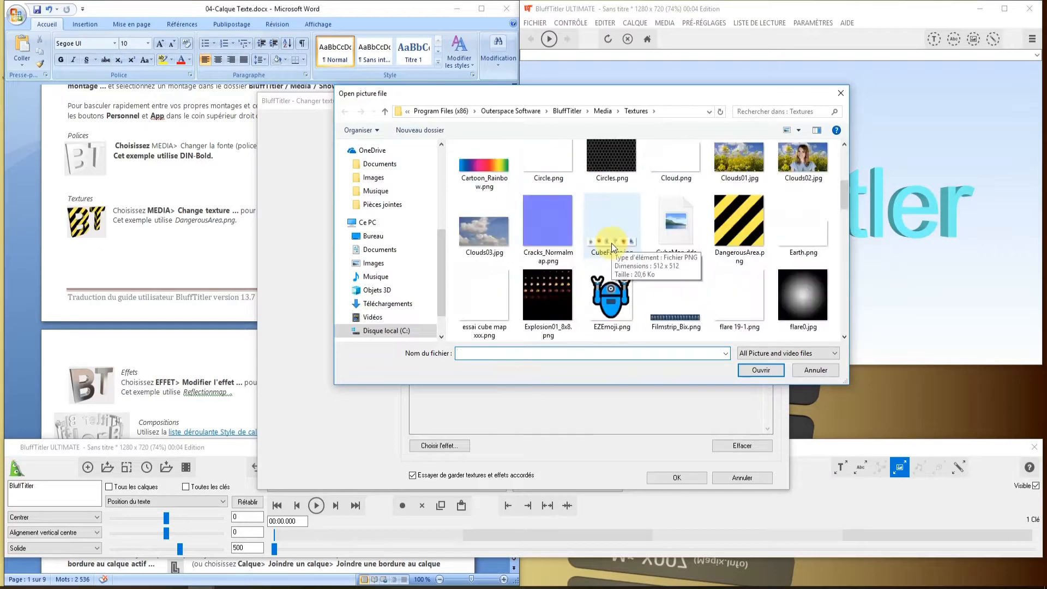
left_click(727, 210)
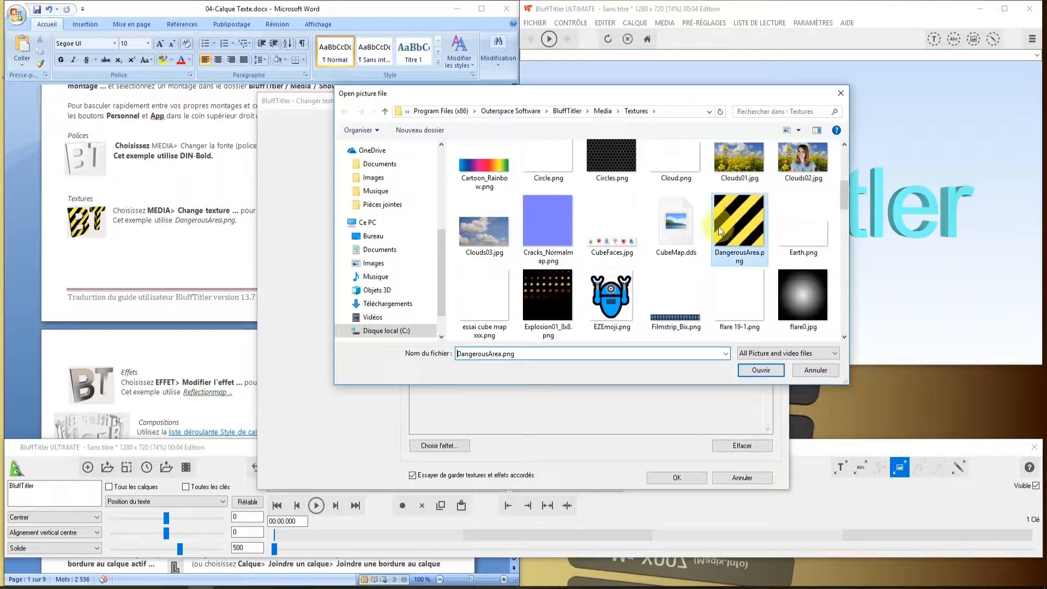
left_click(759, 370)
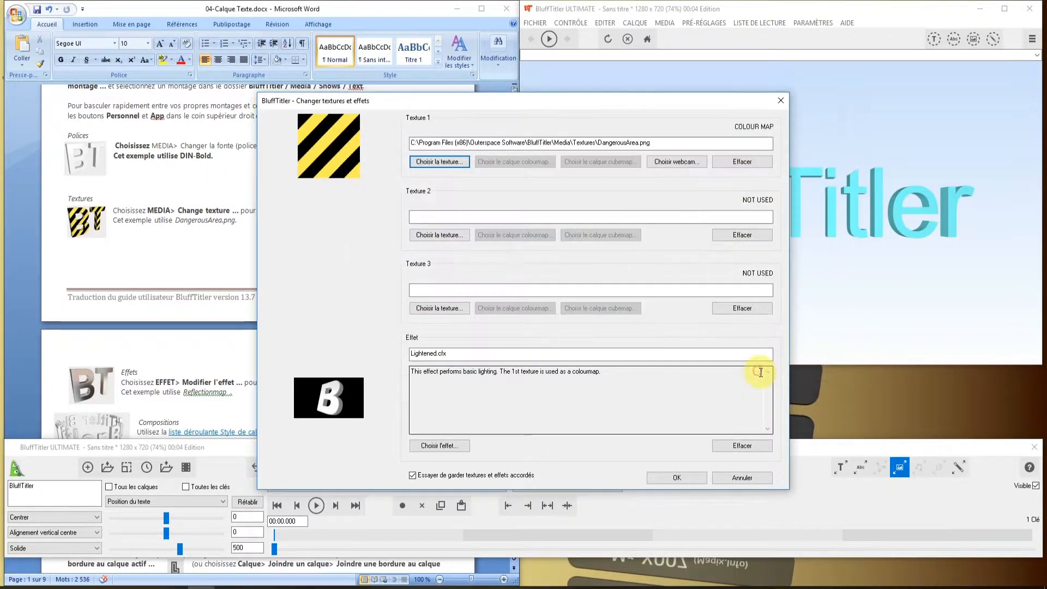
left_click(666, 478)
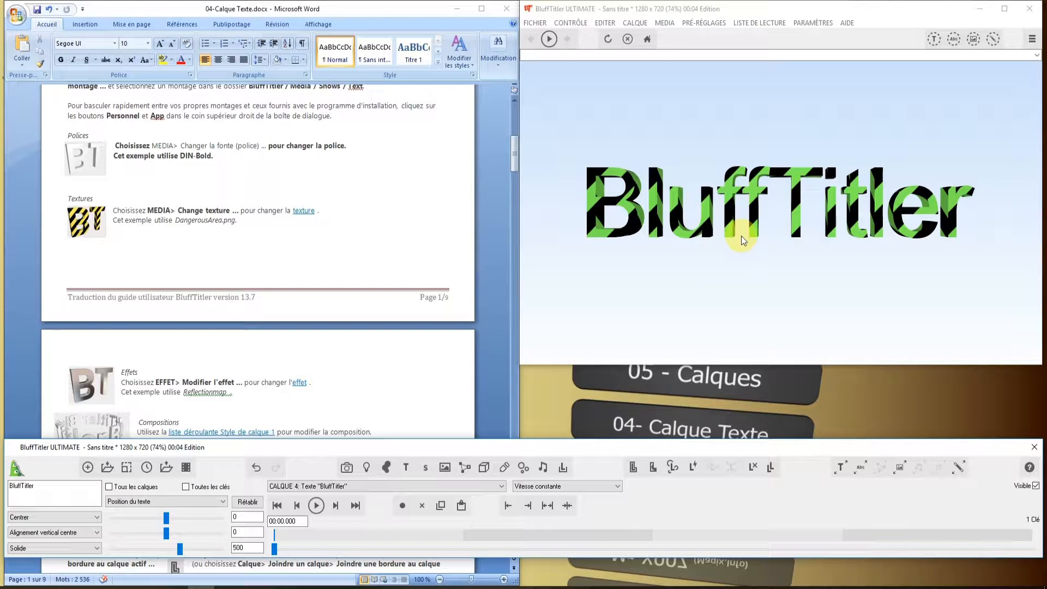
- Undo the texture and reset the text layer's colour to 255, 255, 255
left_click(260, 470)
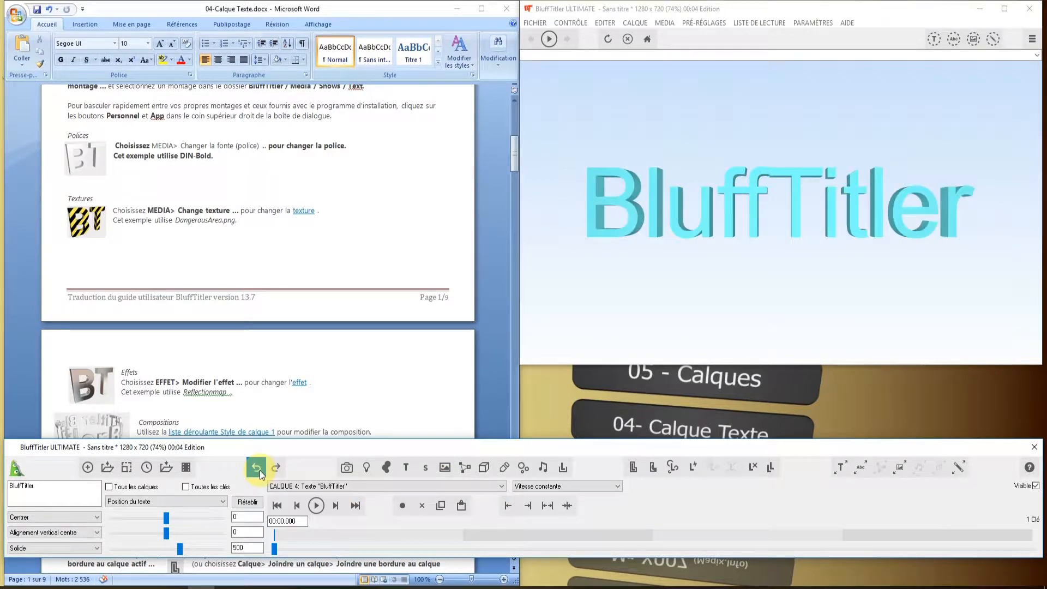
left_click(273, 467)
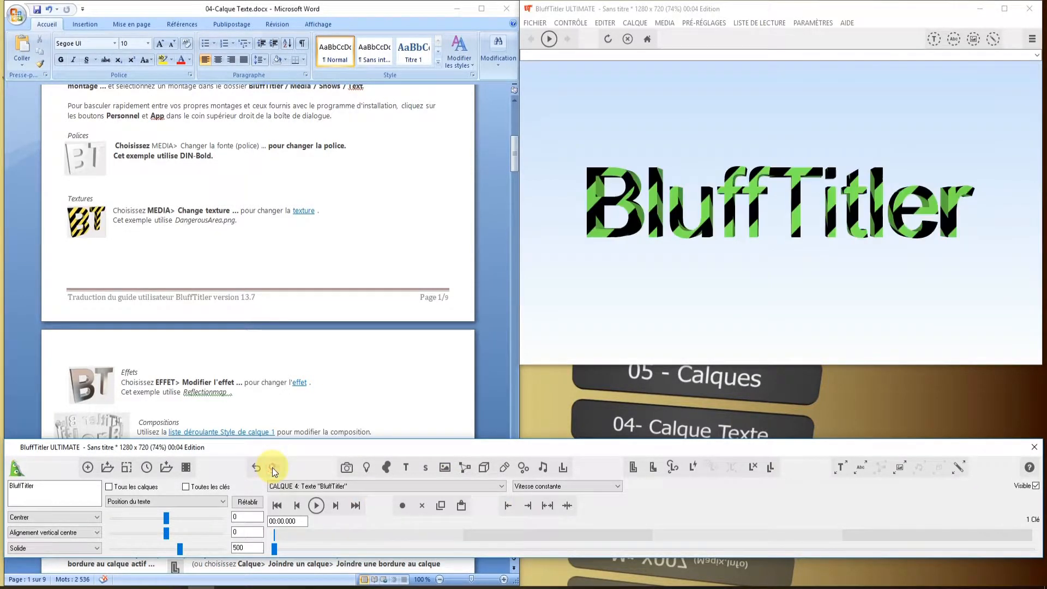
left_click(164, 501)
left_click(128, 344)
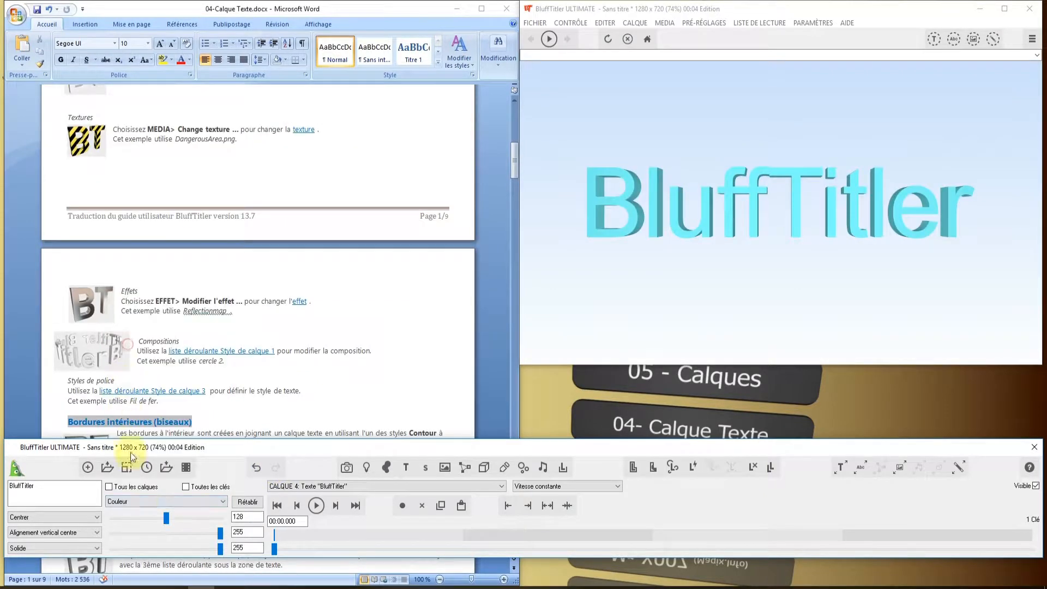
left_click(246, 502)
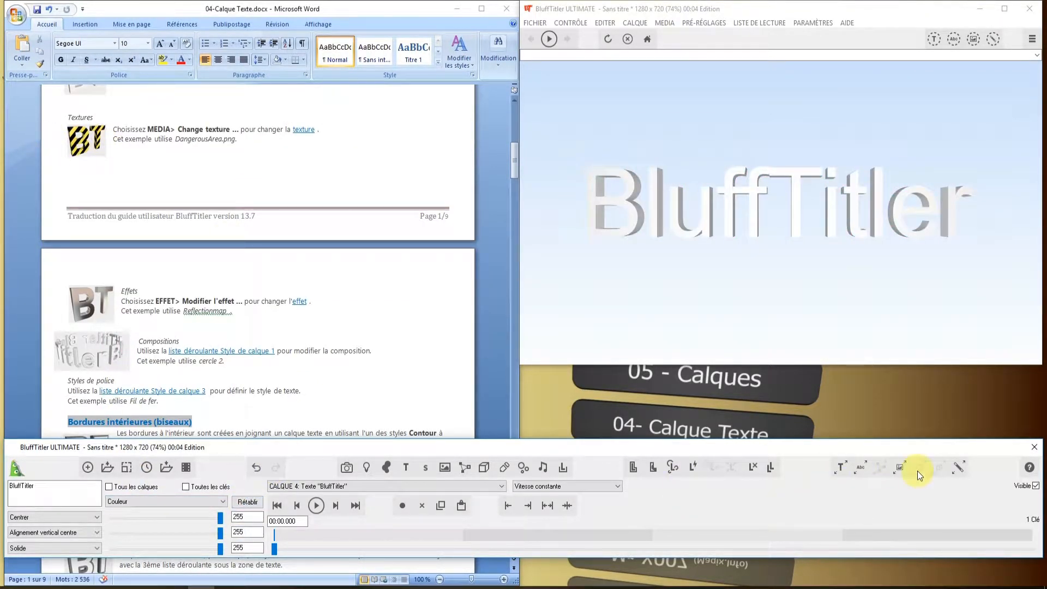
- Apply DangerousArea.png from the Textures folder as Texture 1 of the white BluffTitler text layer
left_click(900, 468)
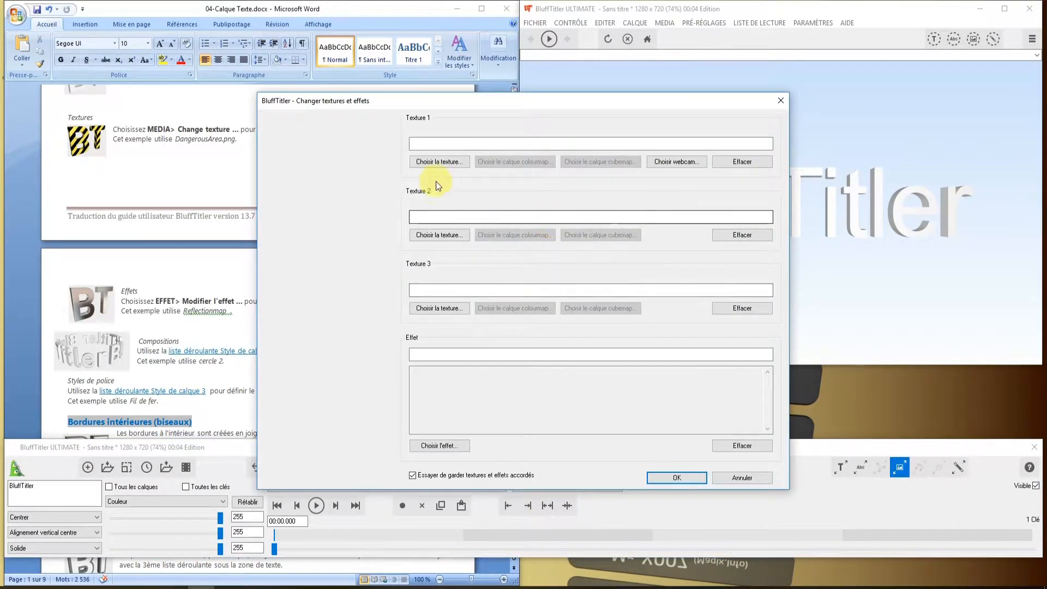
left_click(439, 161)
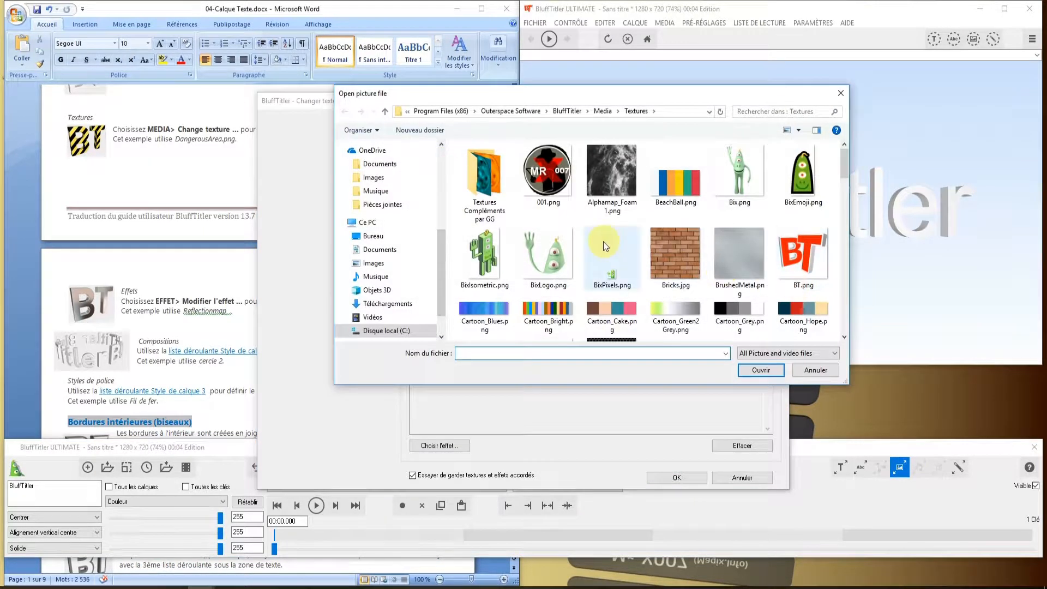
scroll(719, 282, "down", 3)
left_click(739, 226)
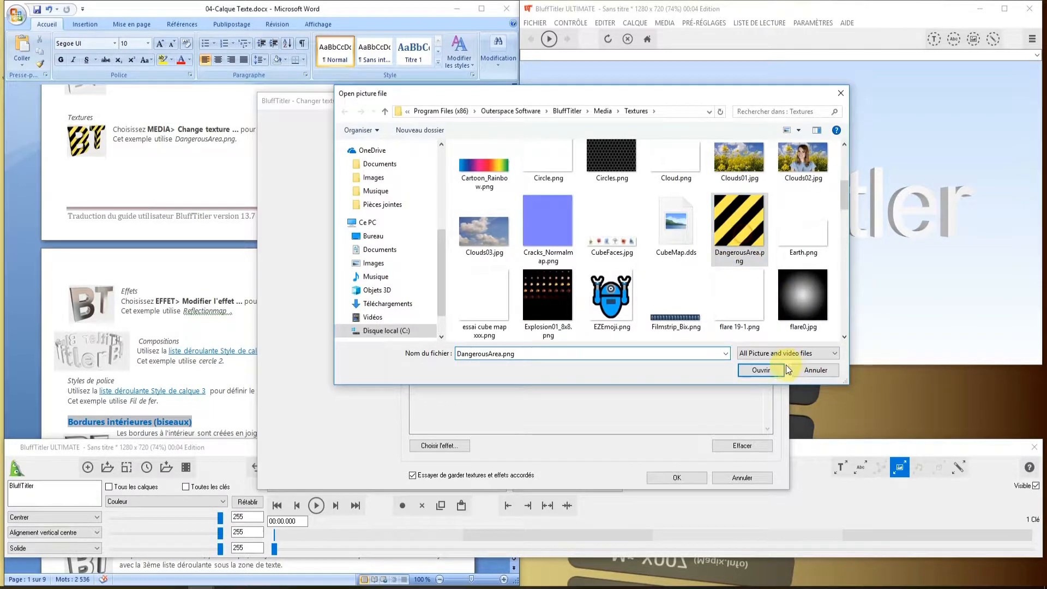
left_click(754, 369)
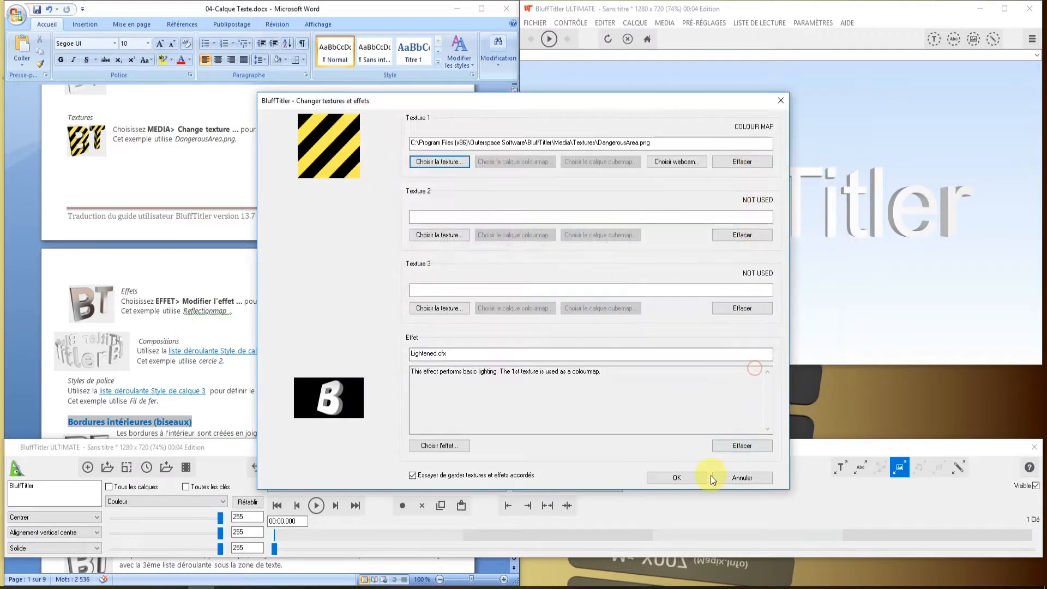
left_click(675, 477)
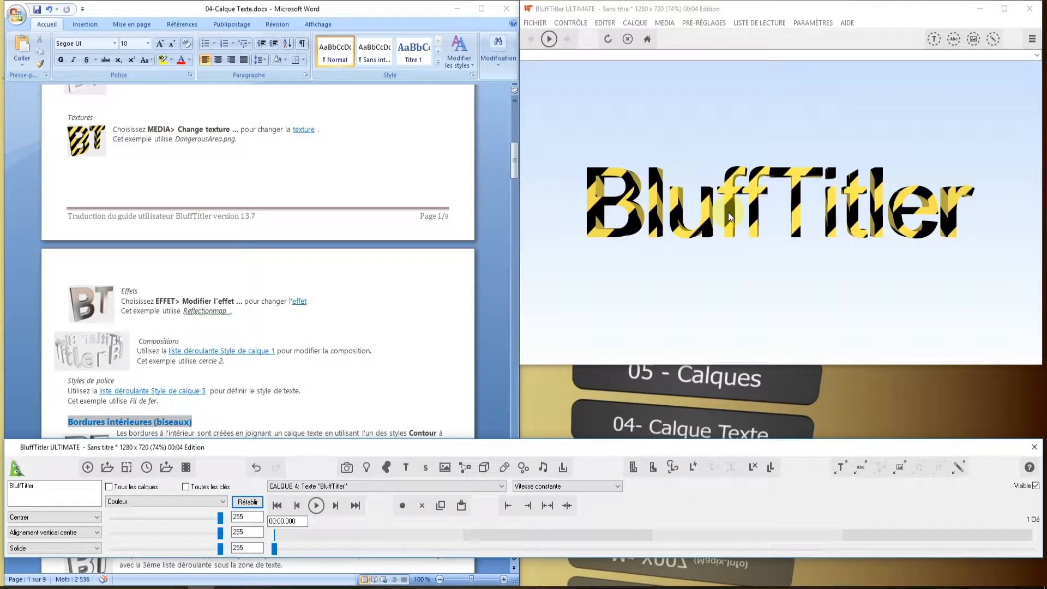
- Apply the Reflectionmap effect from the Effects folder to the BluffTitler text layer, replacing the Lightened effect
scroll(262, 270, "down", 1)
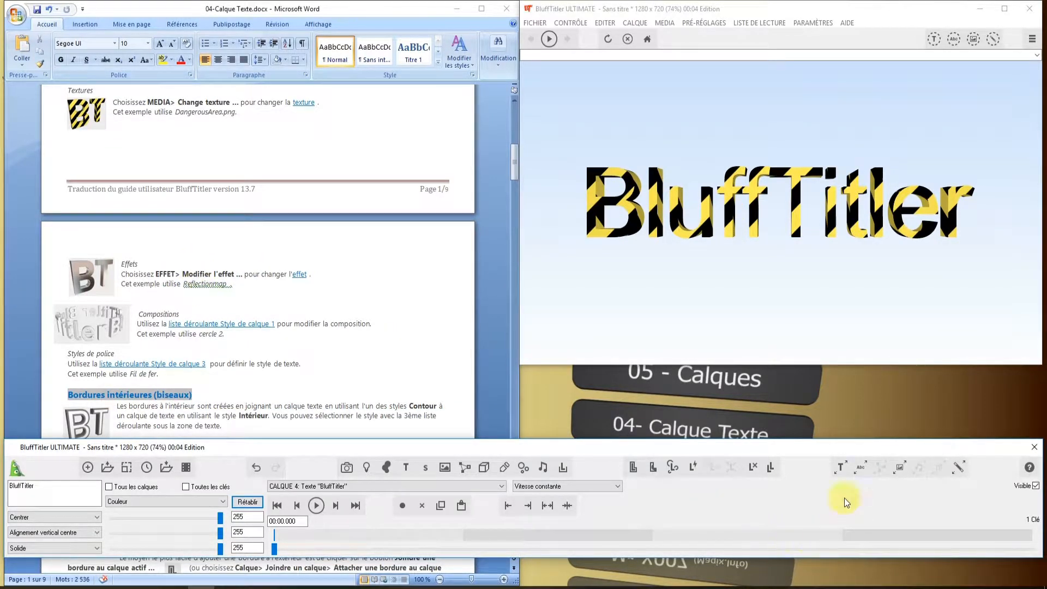
left_click(959, 469)
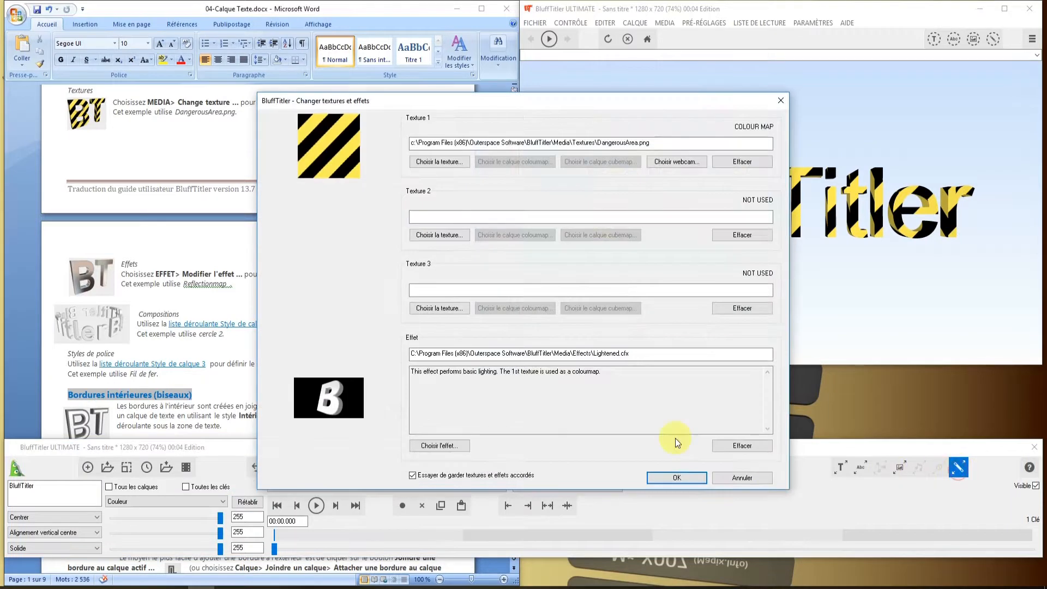
left_click(441, 445)
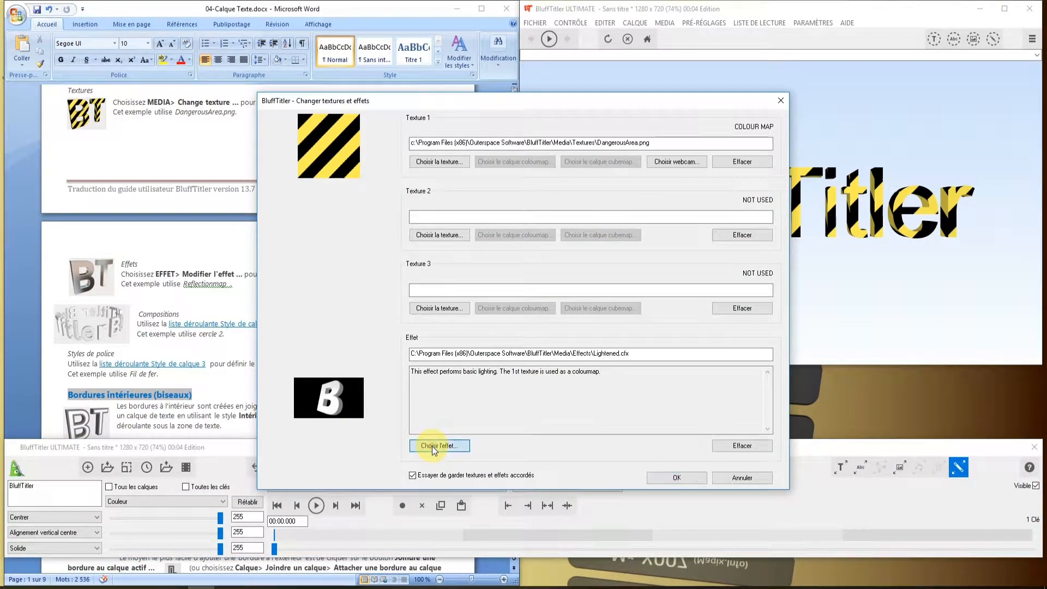
scroll(733, 260, "down", 3)
left_click(734, 259)
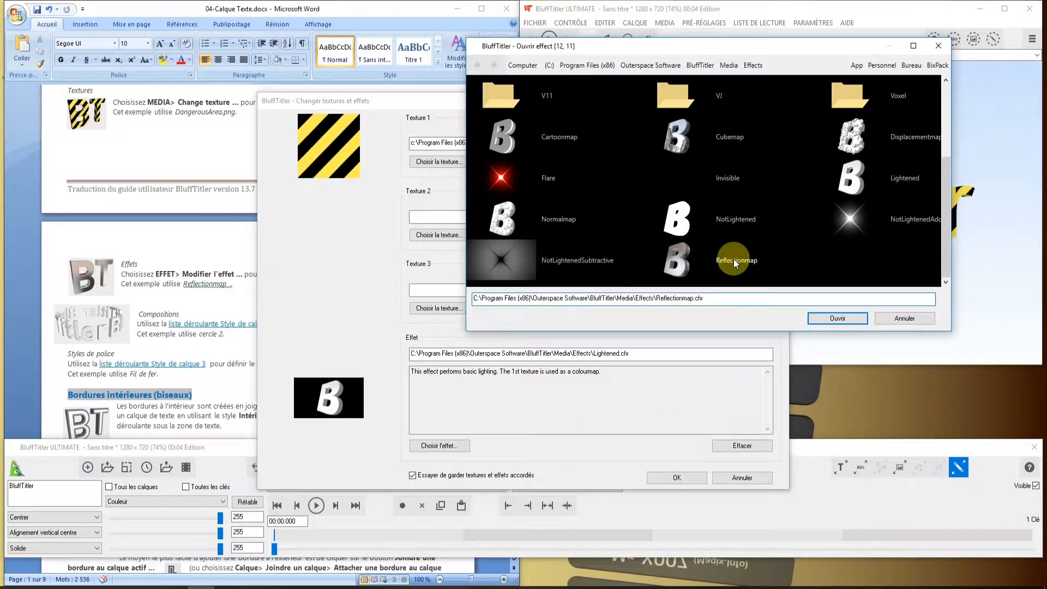
left_click(838, 318)
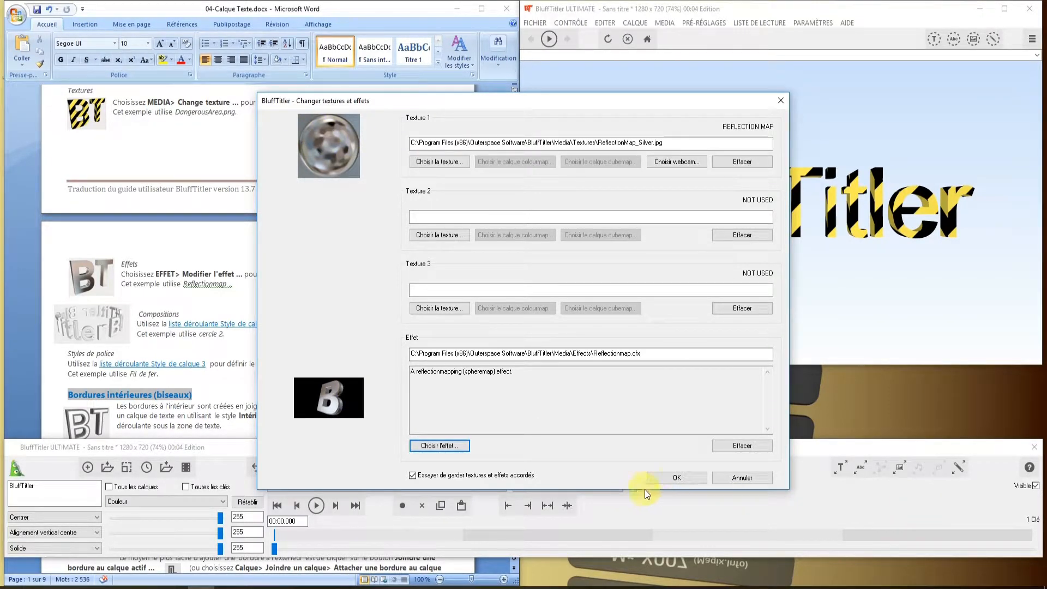
left_click(680, 478)
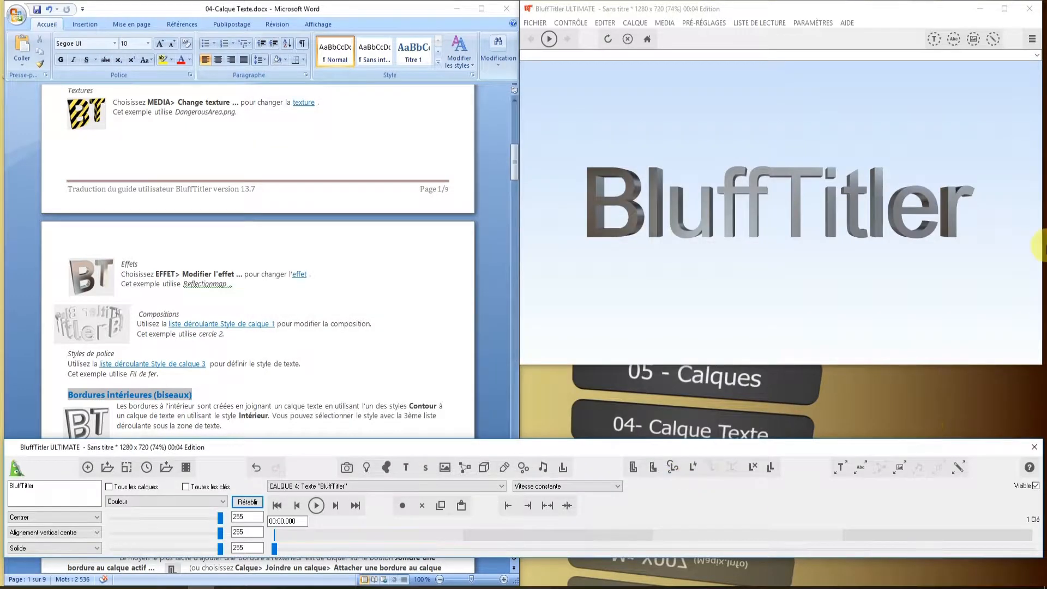
- Change the composition of the BluffTitler text layer to Cercle 2
scroll(304, 238, "down", 3)
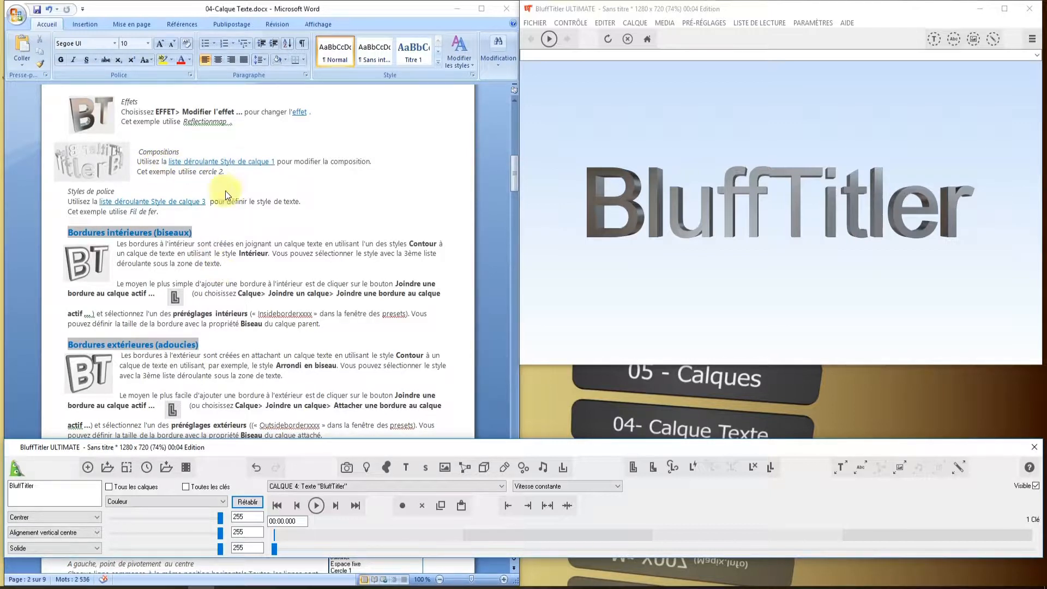
left_click(96, 516)
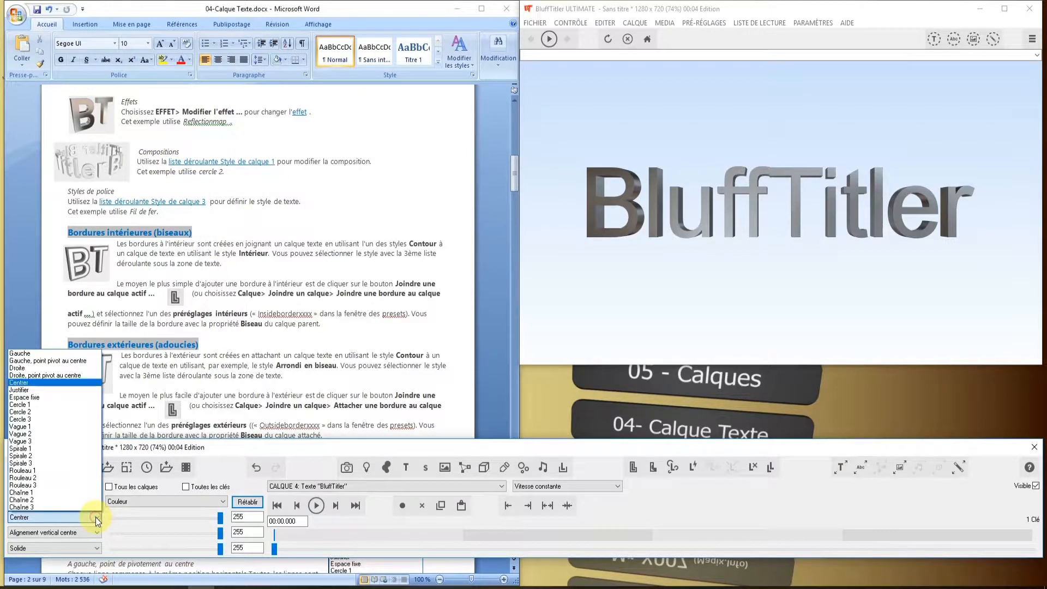
left_click(30, 413)
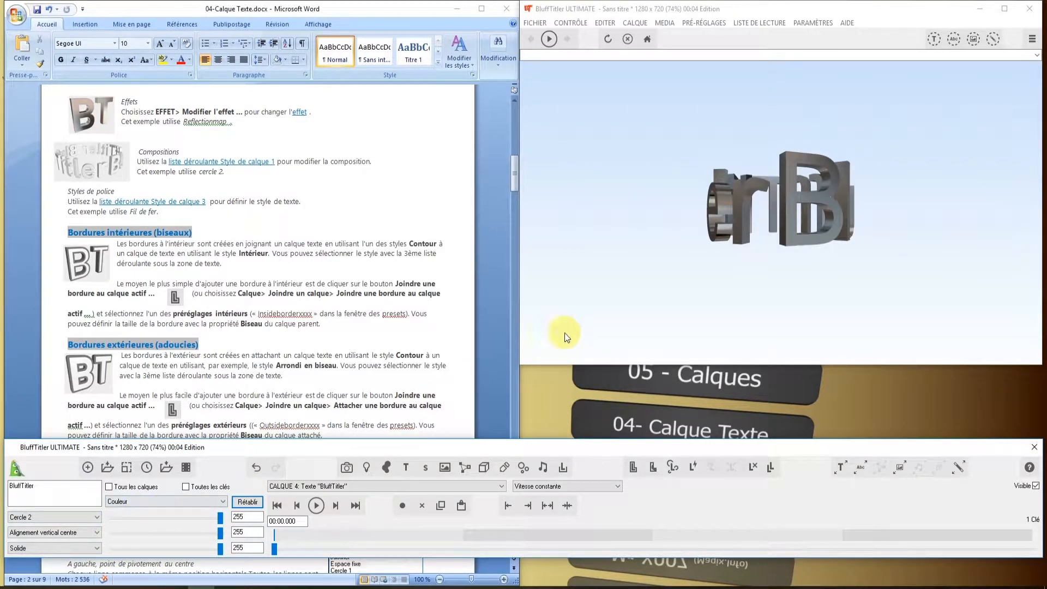
- Tilt the circular text by setting the second value of its Rotation du texte property to about -43.6
left_click(223, 501)
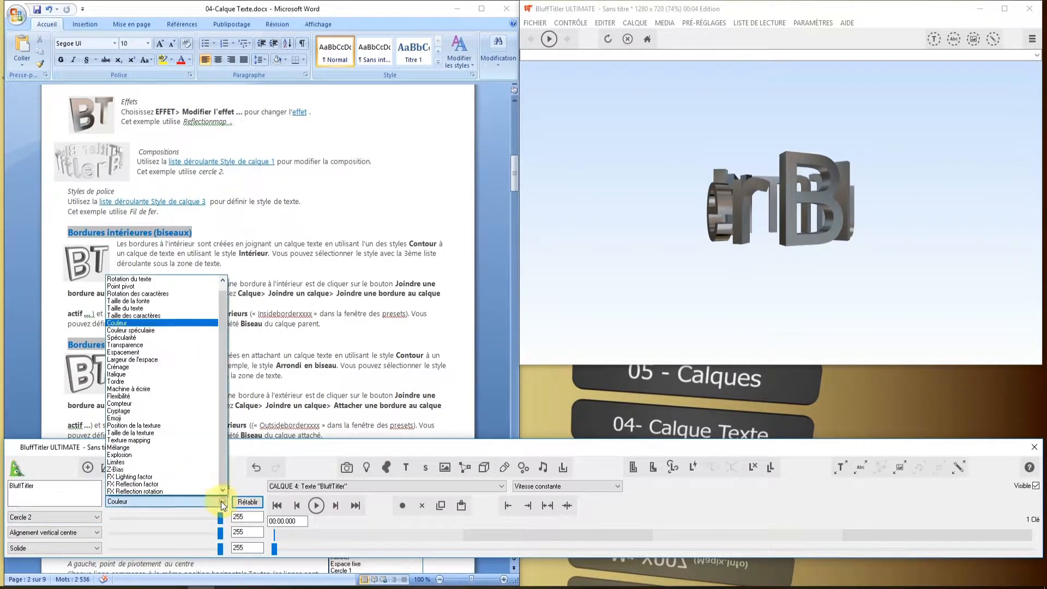
left_click(134, 279)
left_click_drag(169, 533, 162, 534)
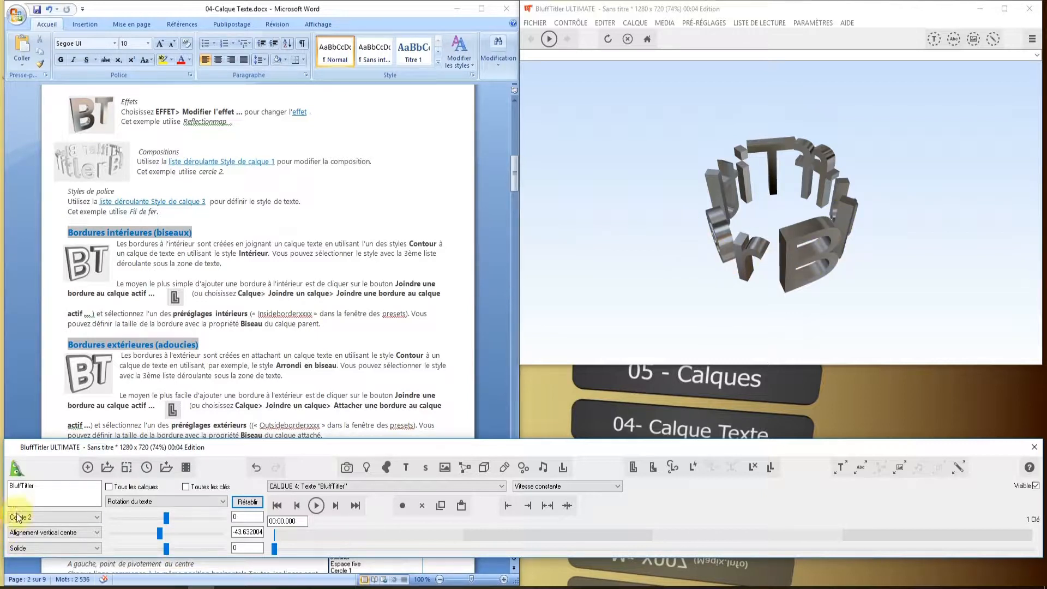
- Duplicate the word in the text layer by copying and pasting it after a space, giving "BluffTitler BluffTitler"
double_click(37, 485)
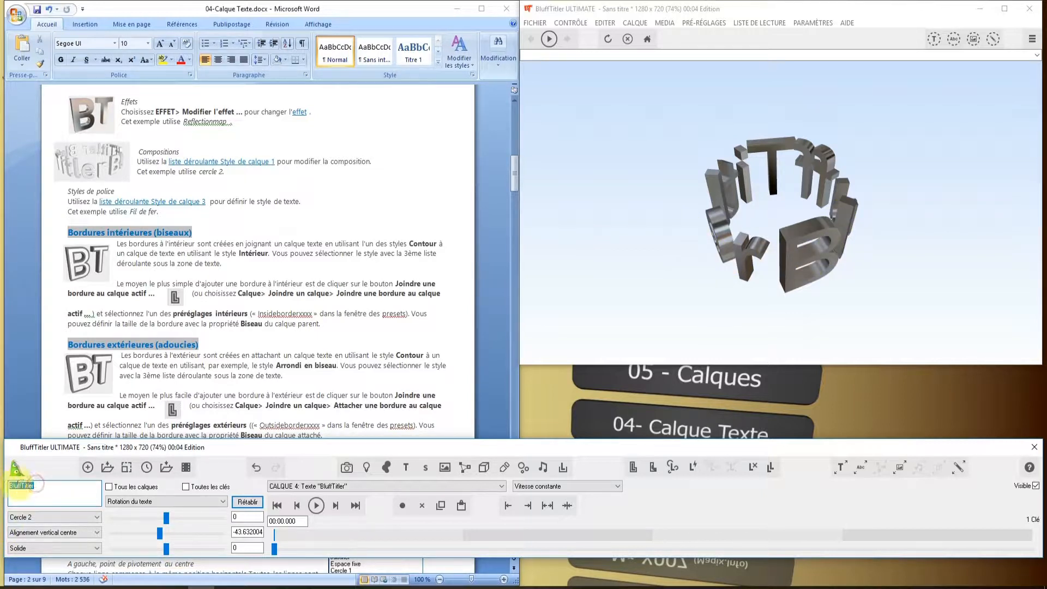
right_click(18, 483)
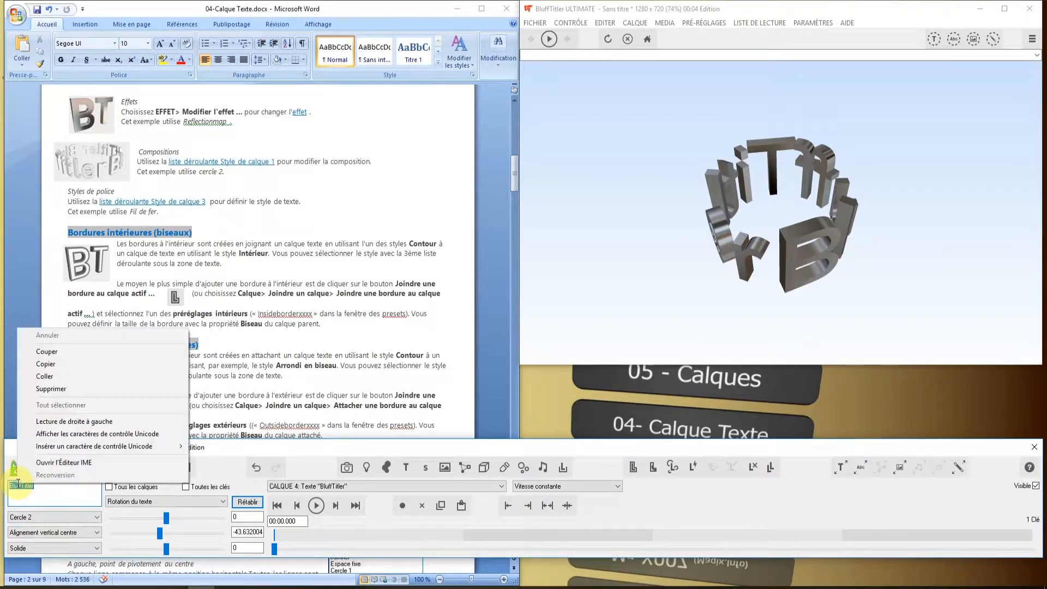
left_click(50, 363)
left_click(24, 484)
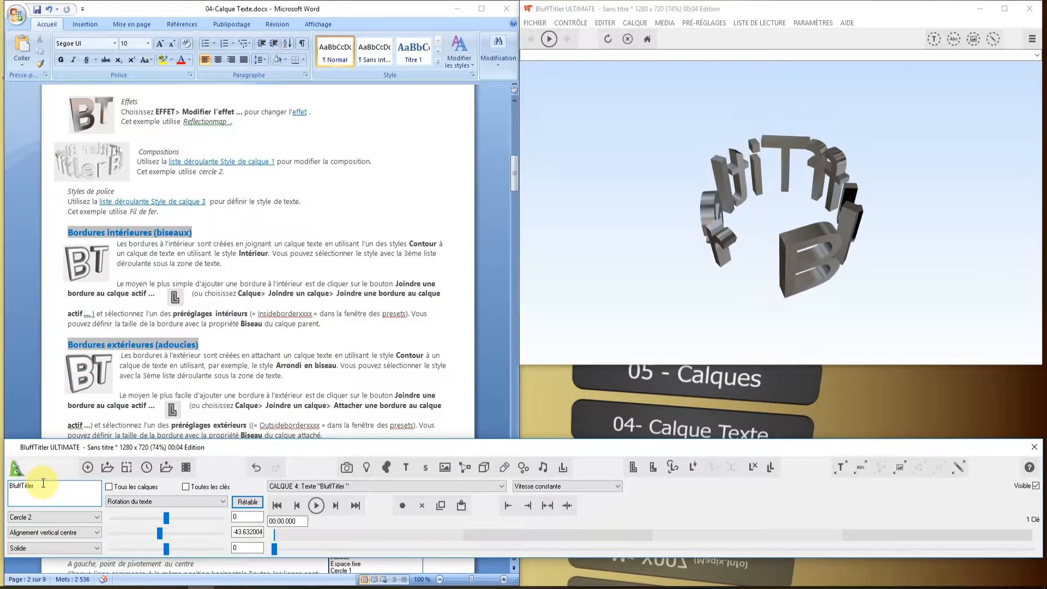
right_click(43, 483)
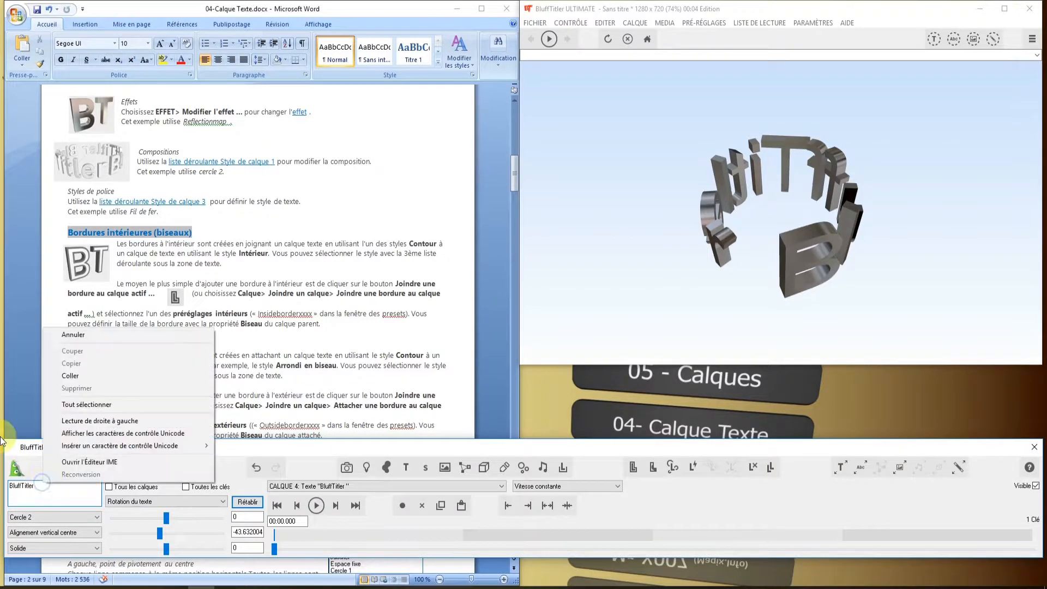
left_click(78, 375)
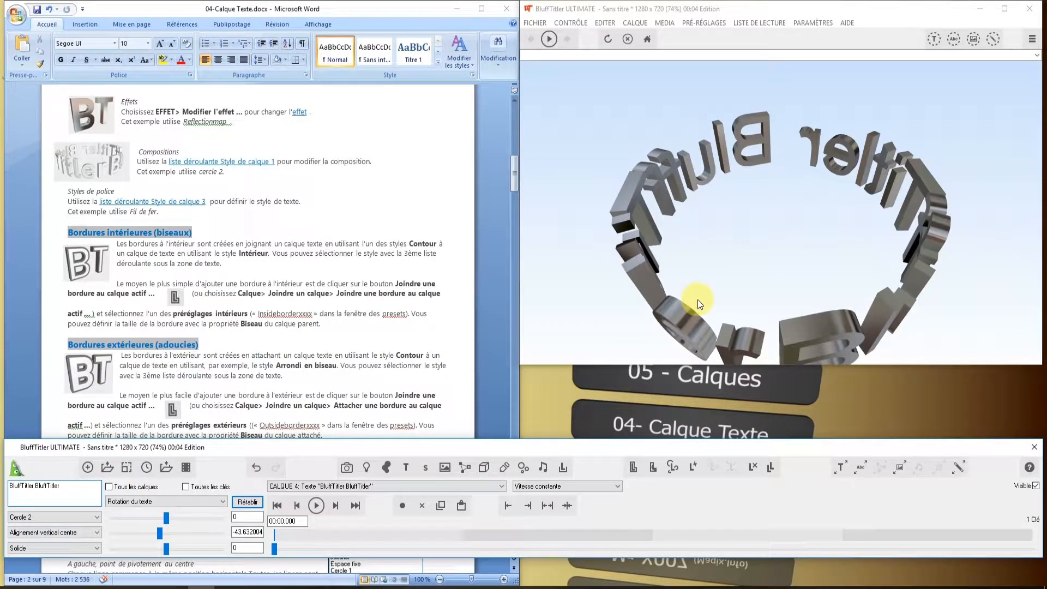
- Set the Rotation du texte of the text ring to about -349, -25.5 and 21.8
left_click(161, 537)
left_click(167, 547)
left_click_drag(165, 519, 113, 524)
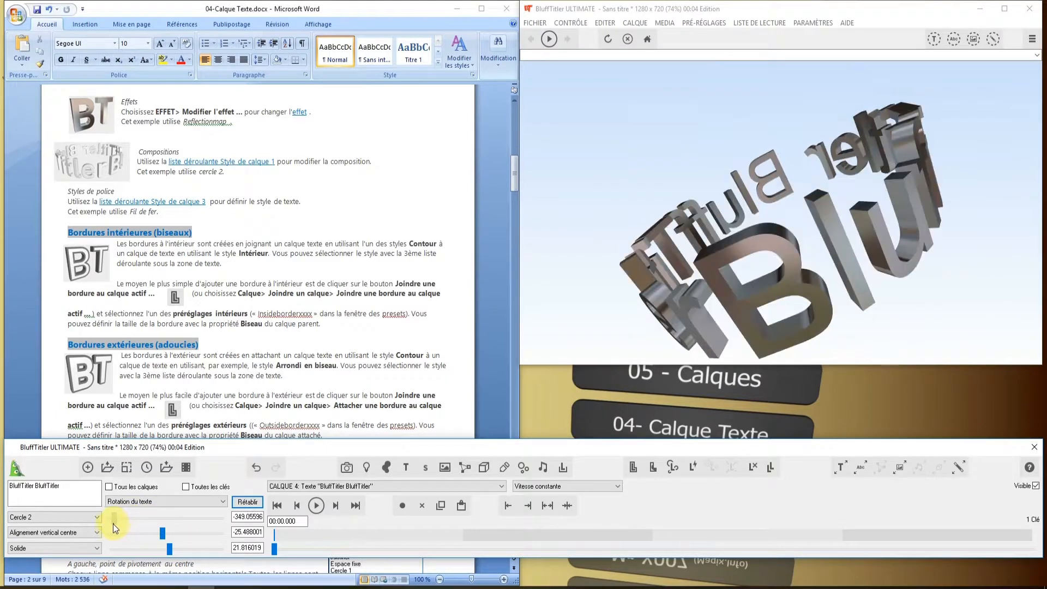
- Change the font style of the circular text layer from Solide to Fil de fer
scroll(146, 166, "down", 2)
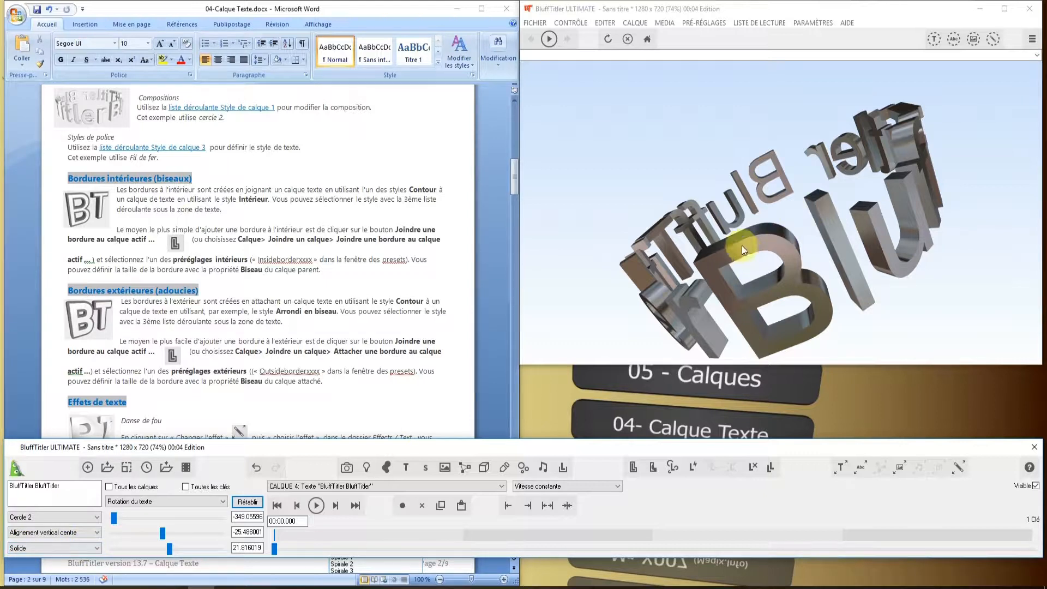
left_click(97, 548)
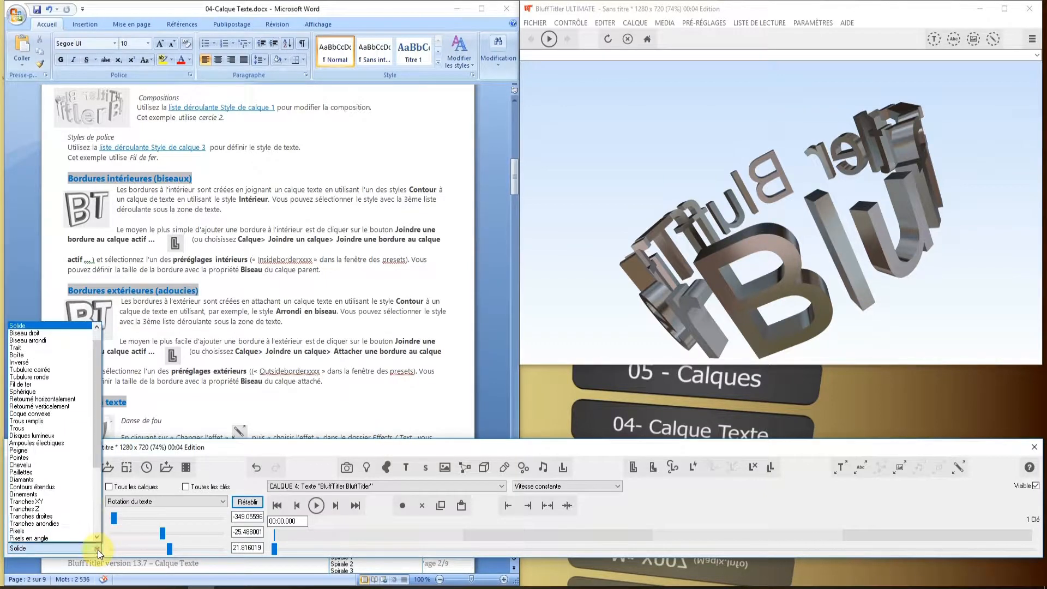
left_click(32, 386)
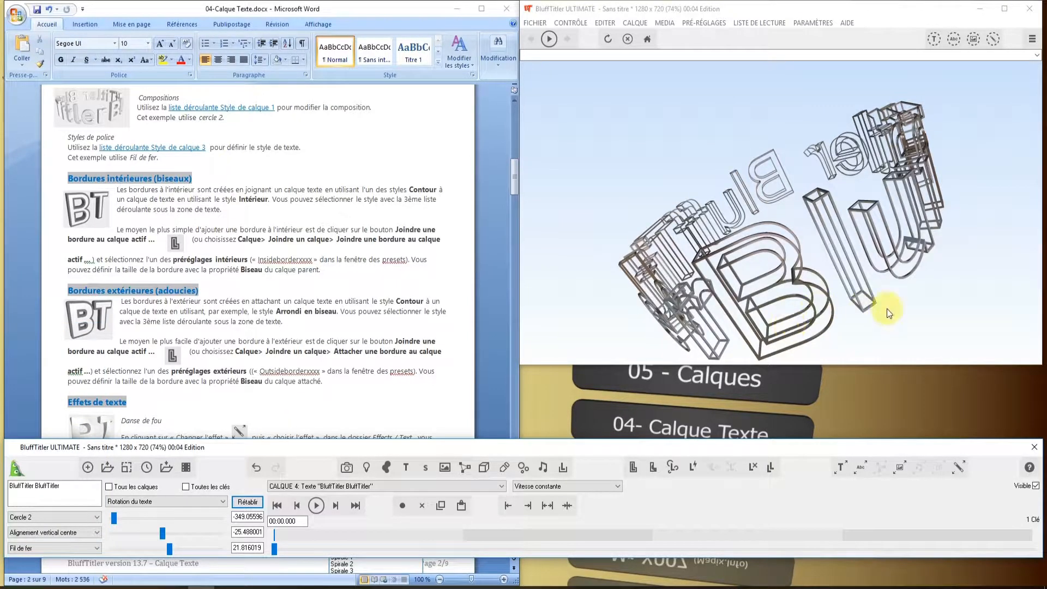